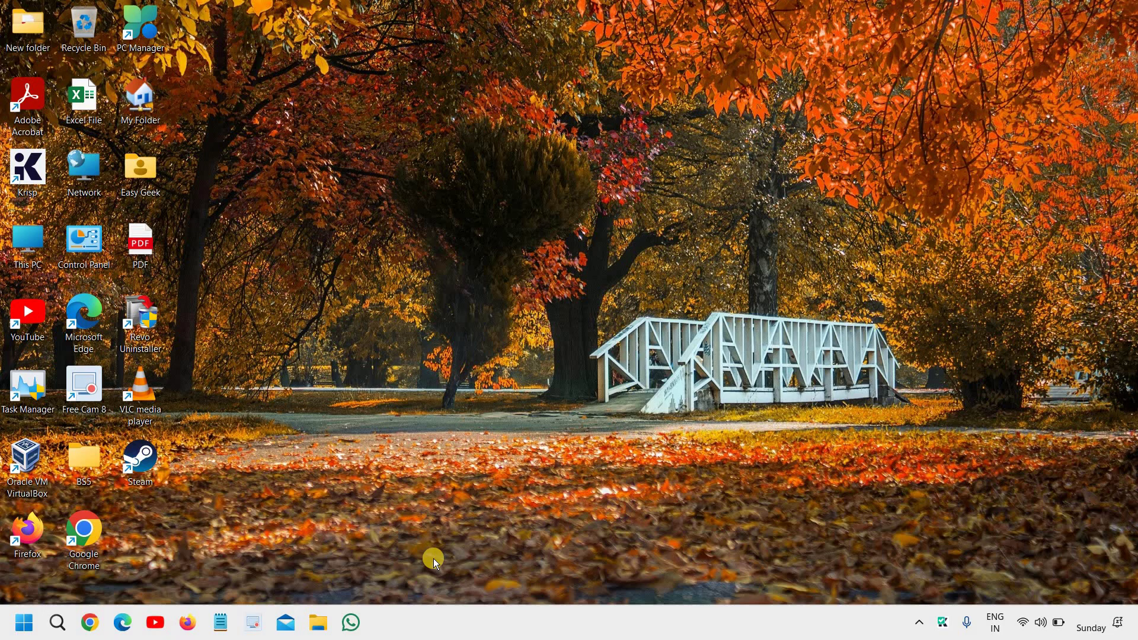
Step: Launch Windows Settings from the Start button's quick-link menu
right_click(24, 623)
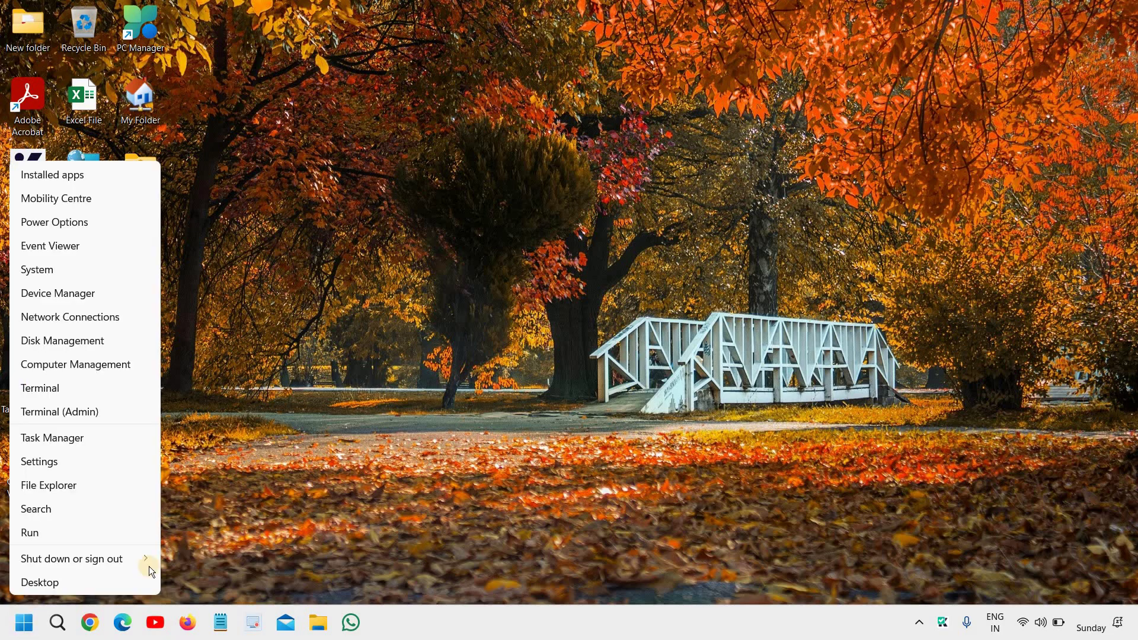
click(88, 465)
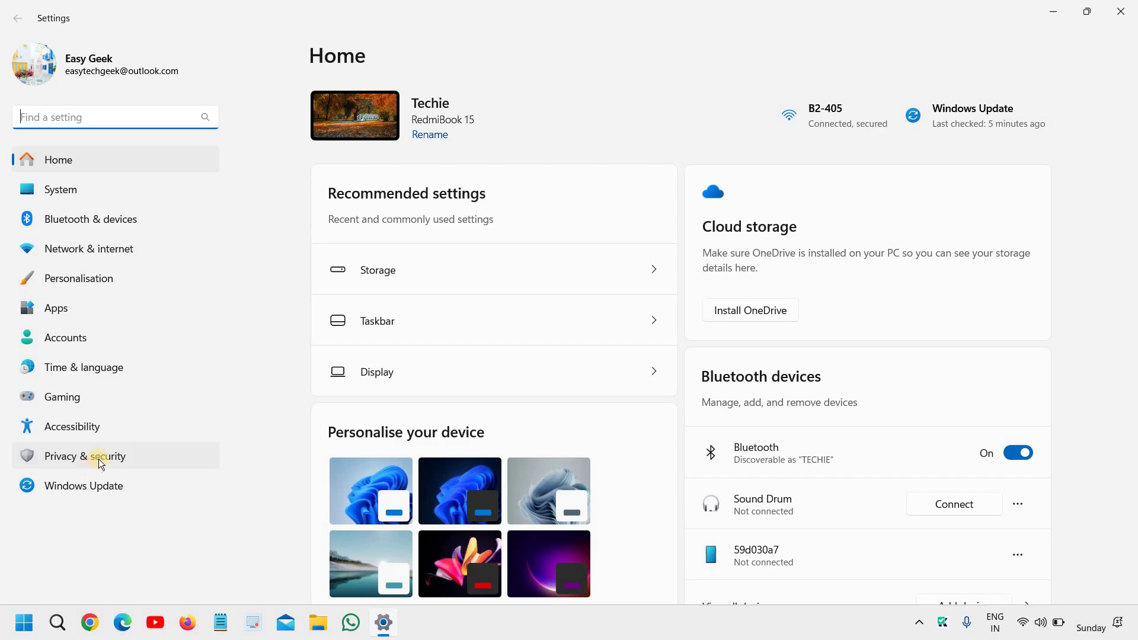
Step: Under Accessibility > Visual effects, leave transparency effects switched off
click(90, 429)
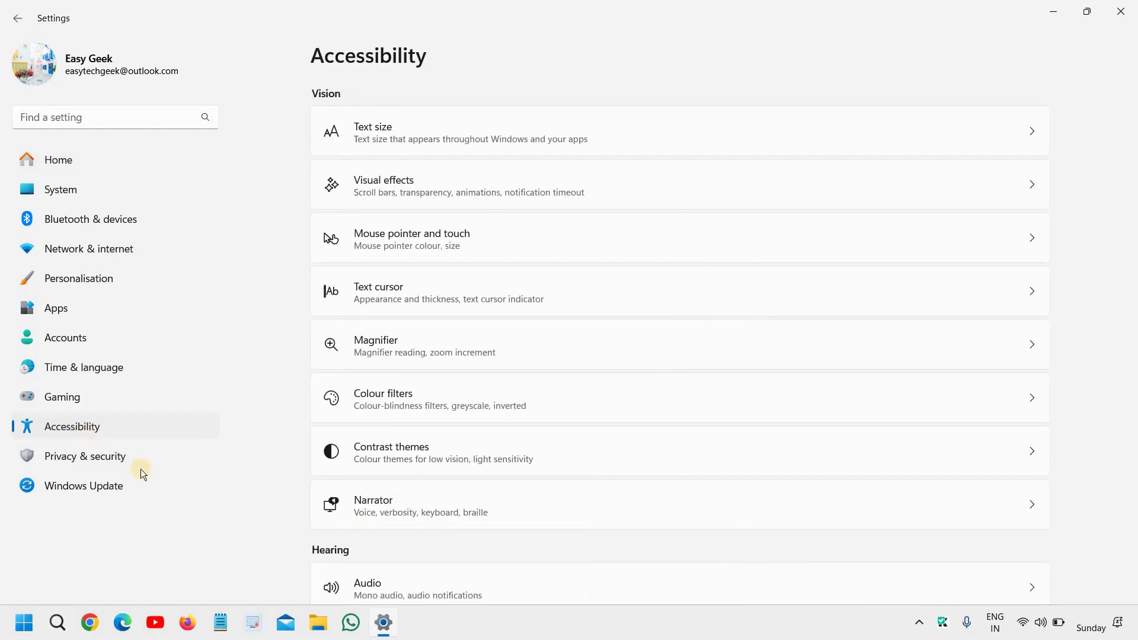
click(460, 190)
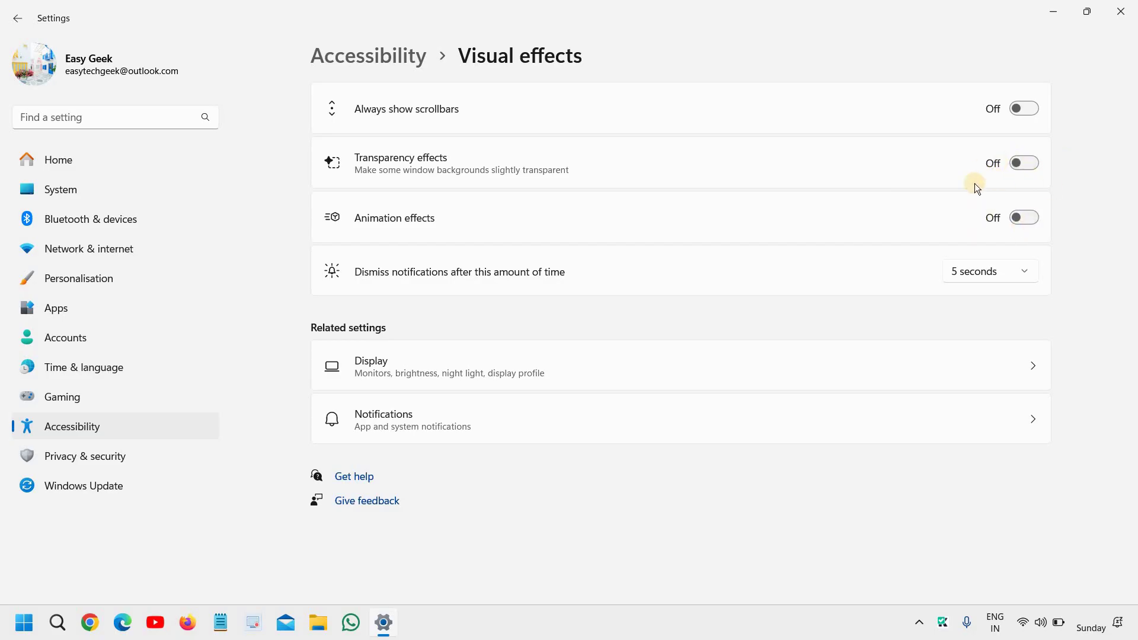
click(1028, 166)
click(1026, 170)
Step: Relaunch Settings from the Start quick-link menu and go to System > Power & battery
click(1133, 15)
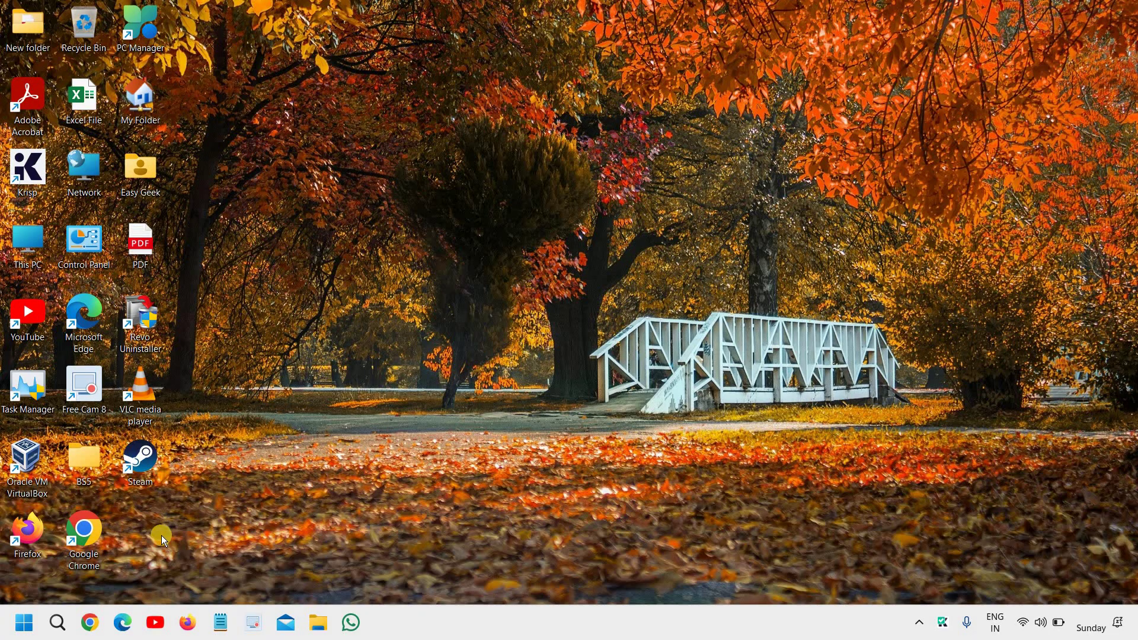
right_click(22, 630)
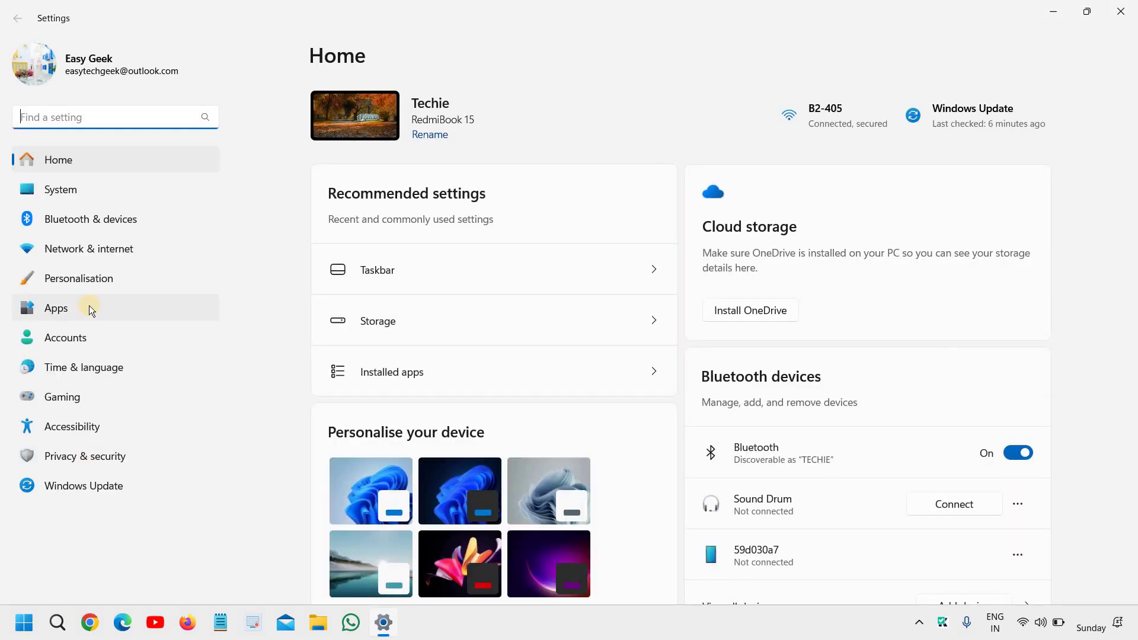
click(73, 193)
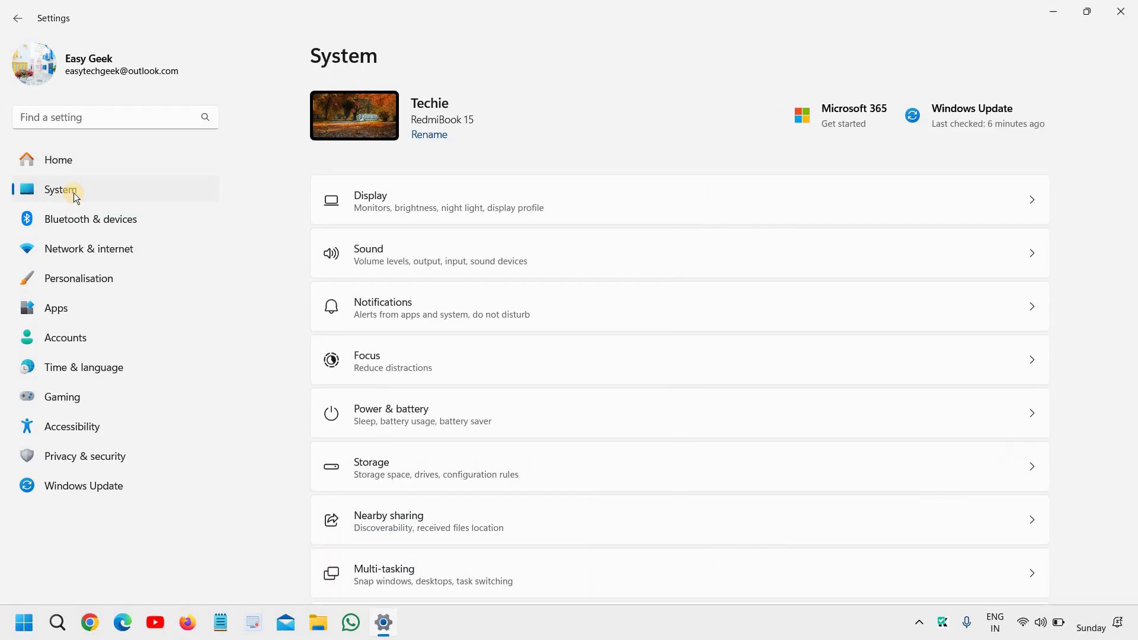
click(455, 423)
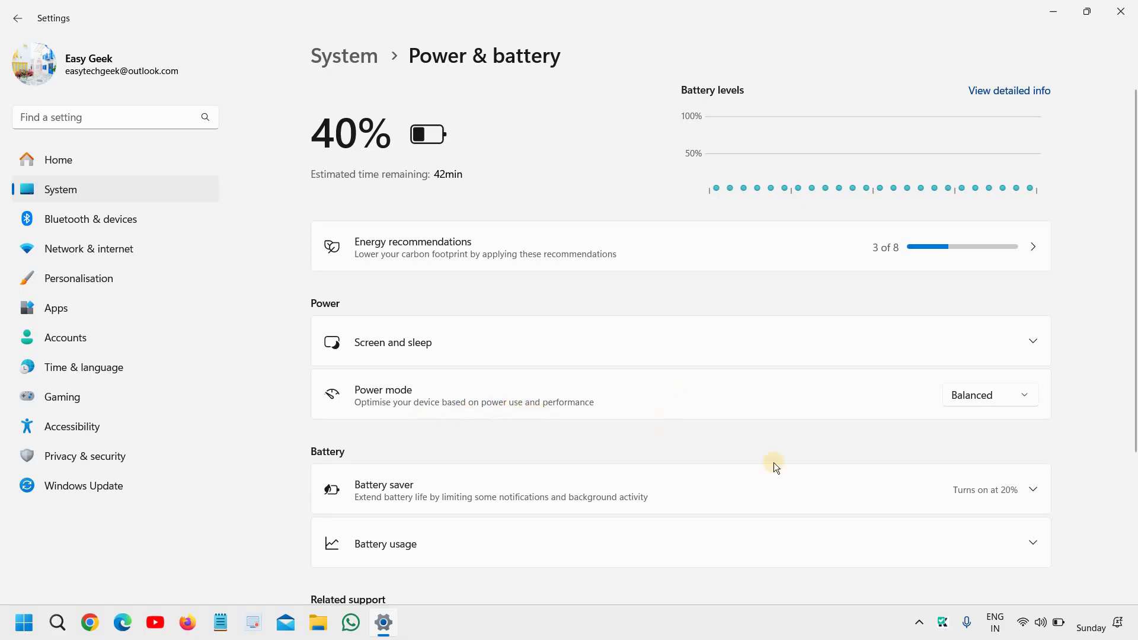
Step: Choose Best performance as the power mode, replacing Balanced
click(993, 398)
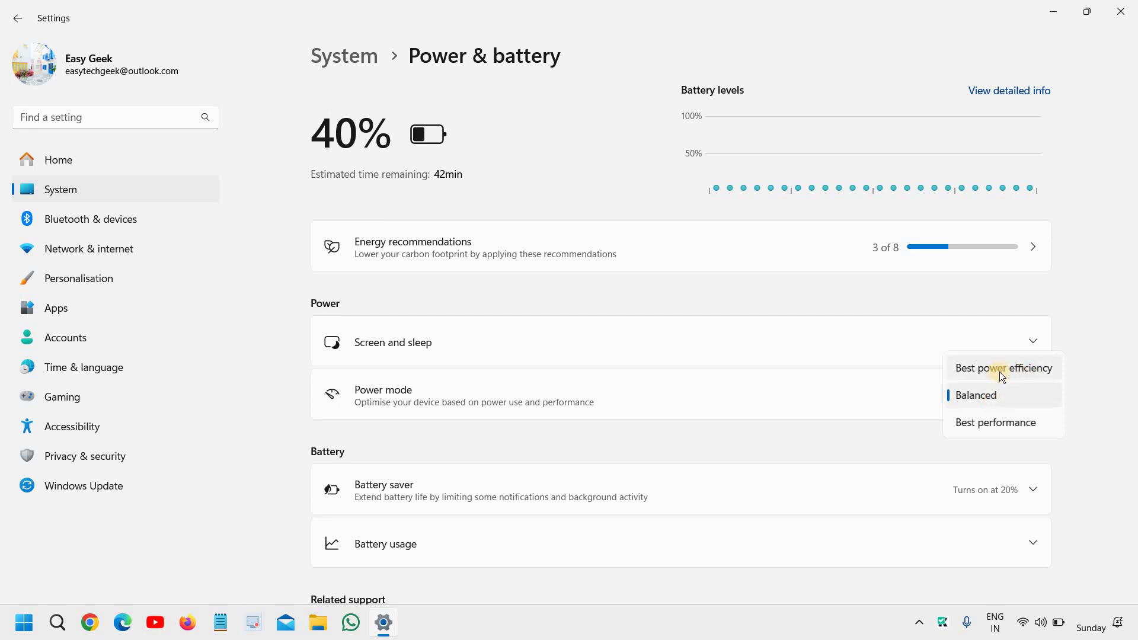
click(1001, 423)
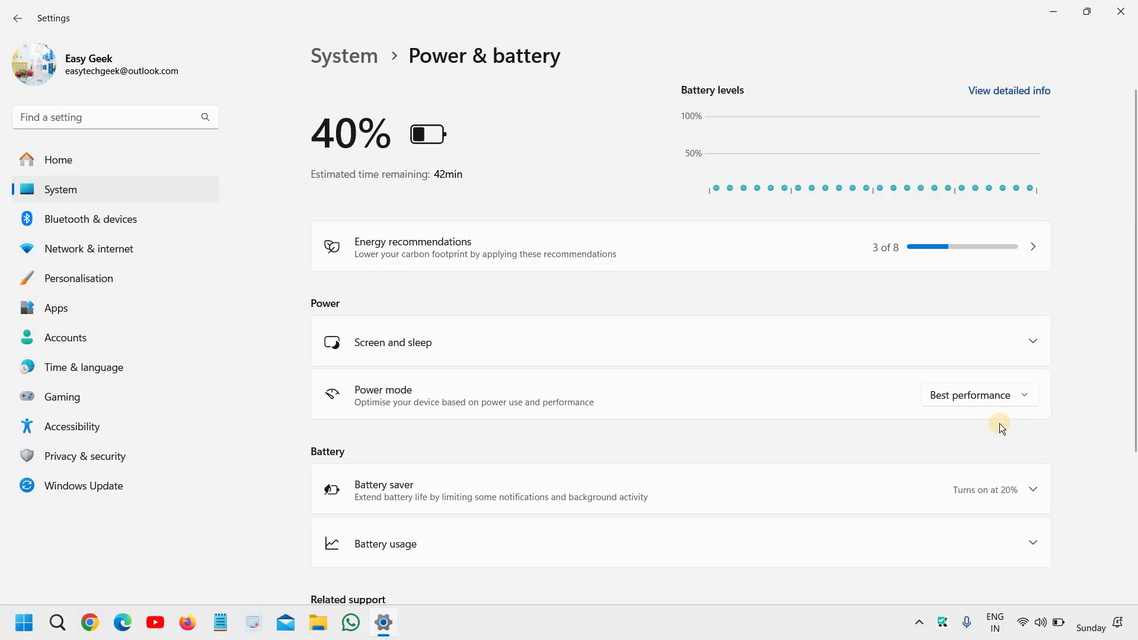
click(1000, 402)
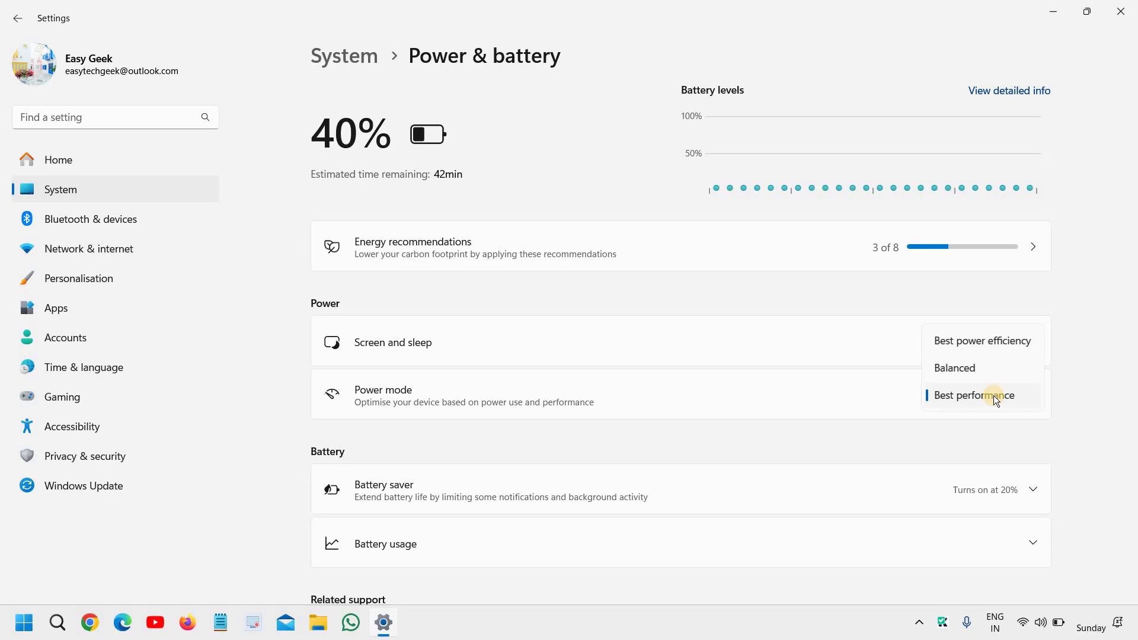
click(993, 397)
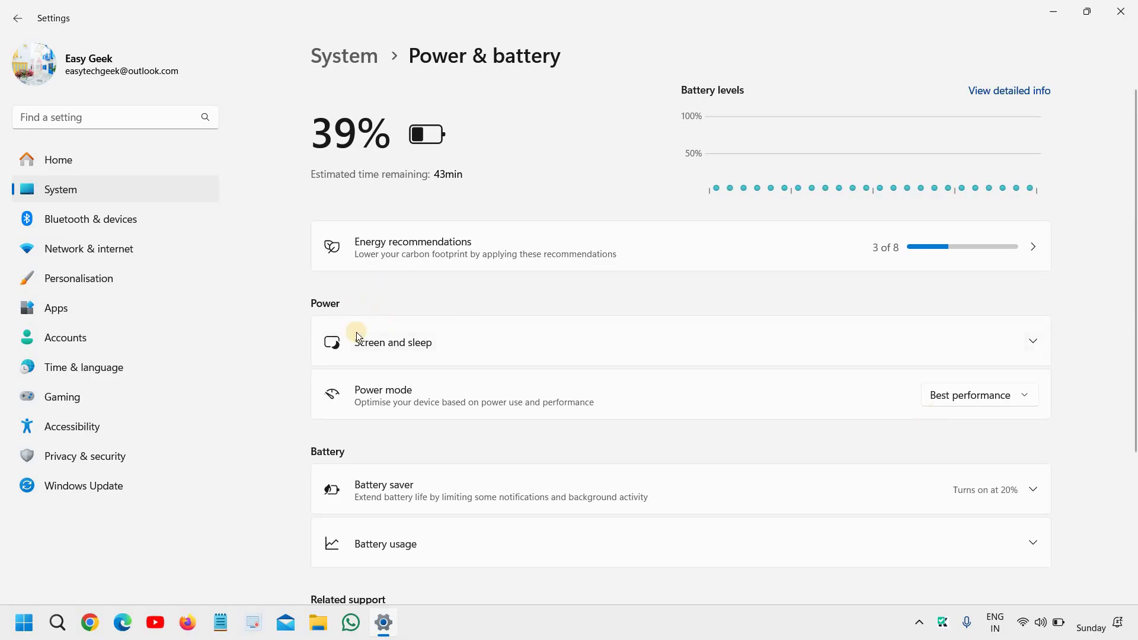
Step: Confirm the Privacy & security > Diagnostics & feedback toggles are off, then close Settings
click(118, 458)
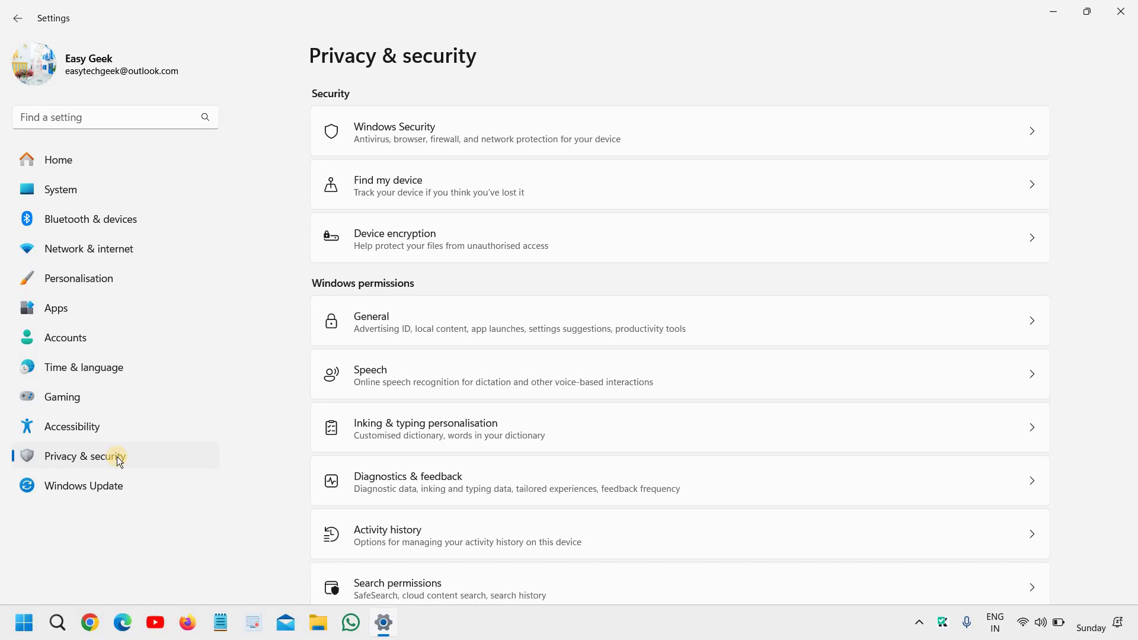
click(467, 483)
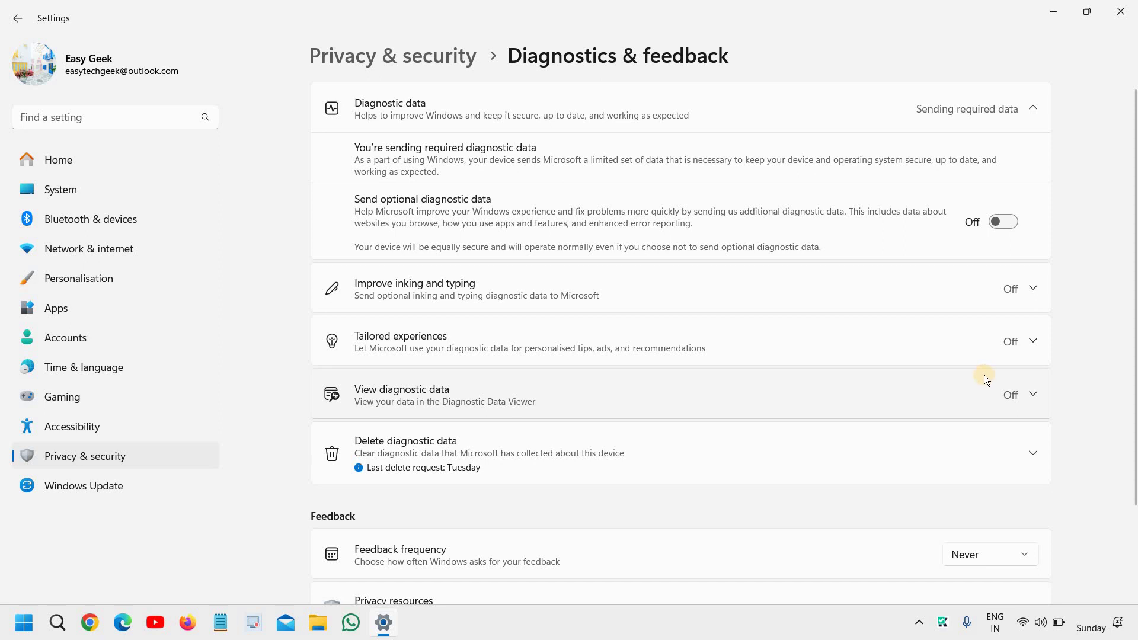
click(1126, 12)
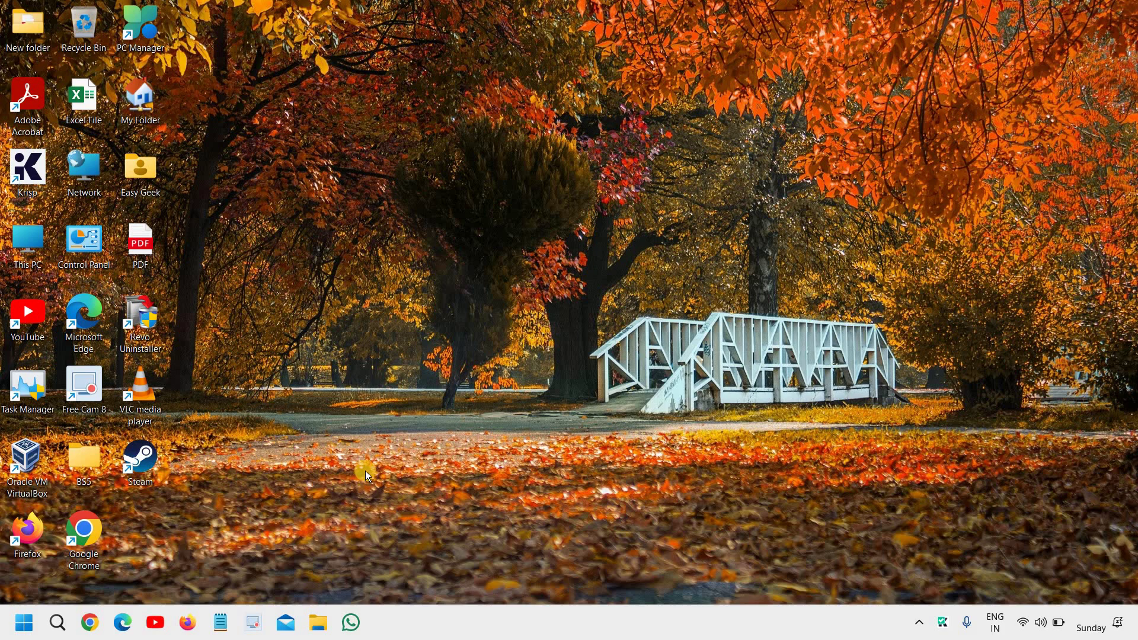
Step: Find Storage settings, keep Storage Sense off, view cleanup recommendations, then close Settings
click(56, 623)
click(56, 623)
text(st)
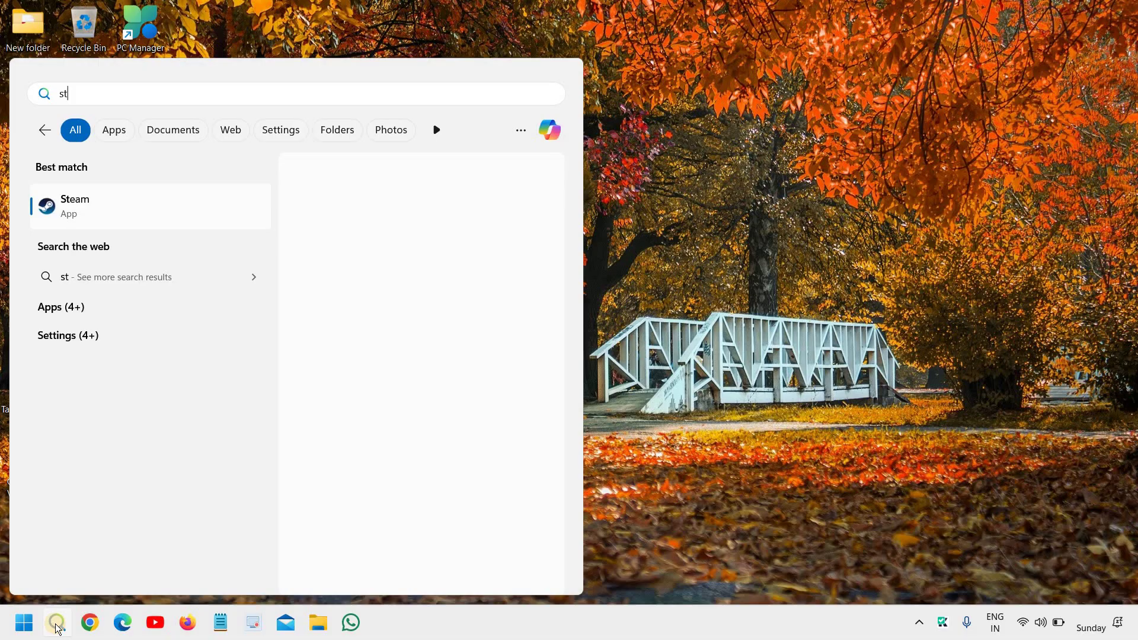
text(or)
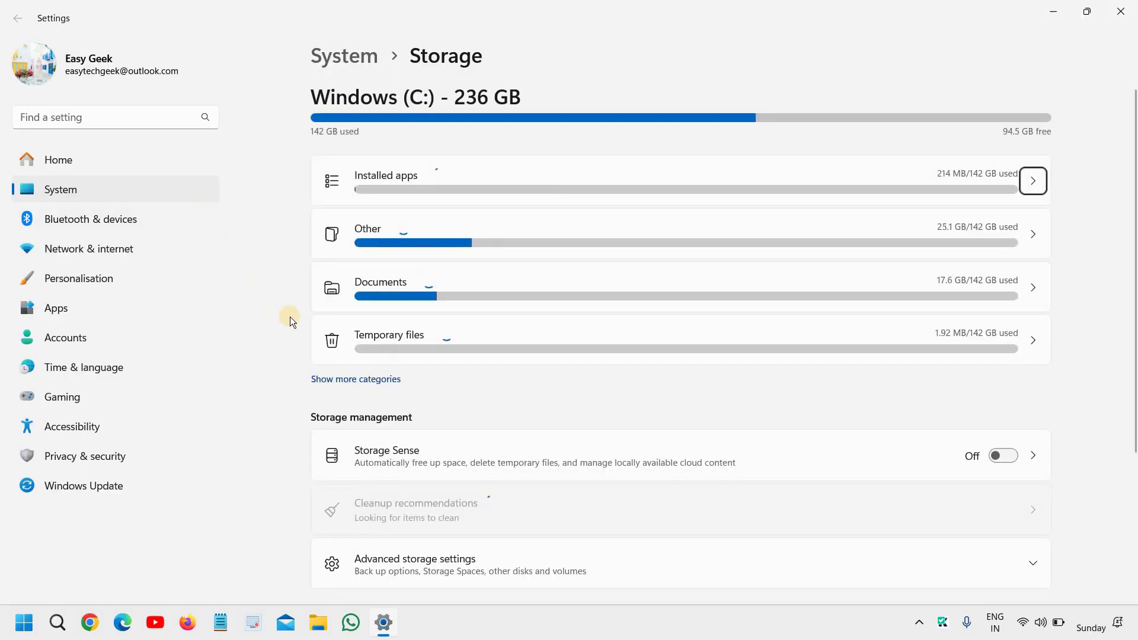
click(999, 458)
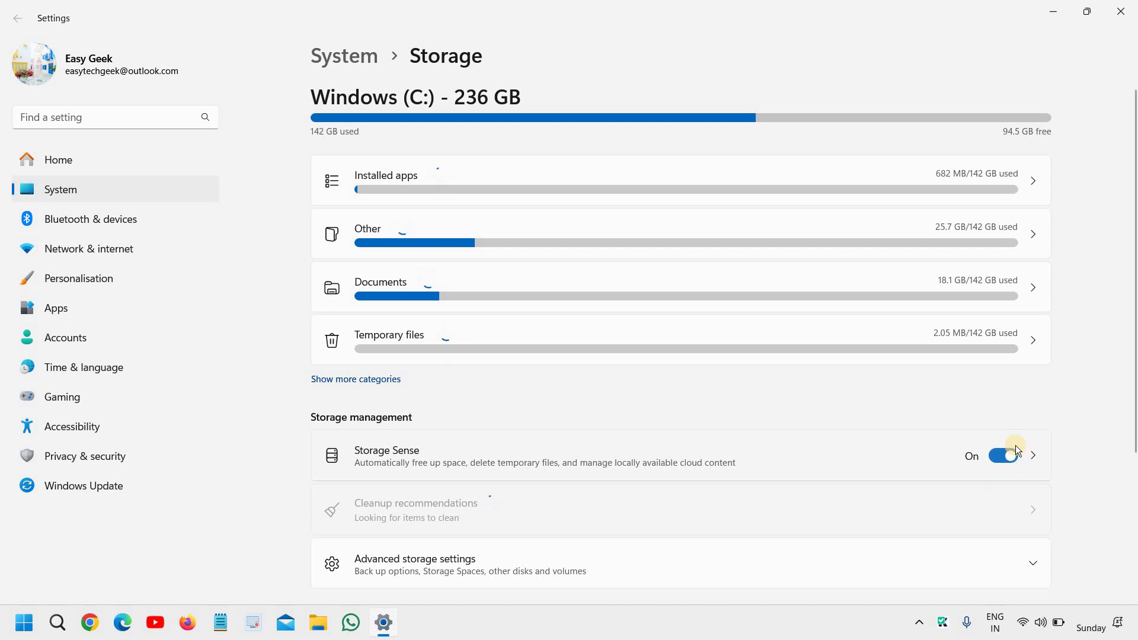
click(1004, 455)
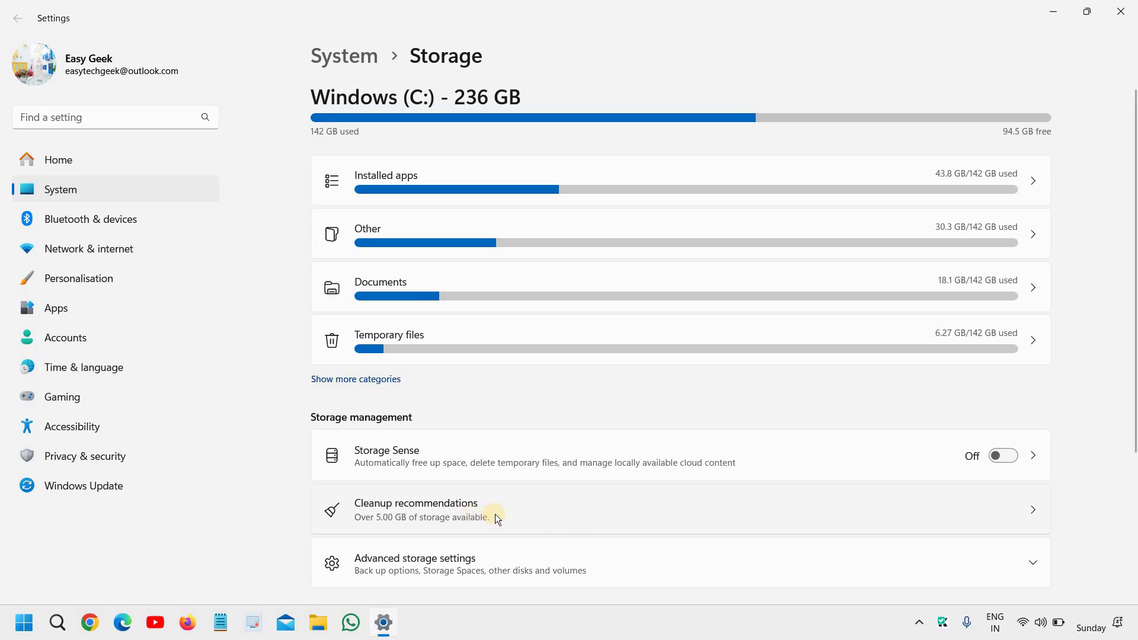
click(538, 516)
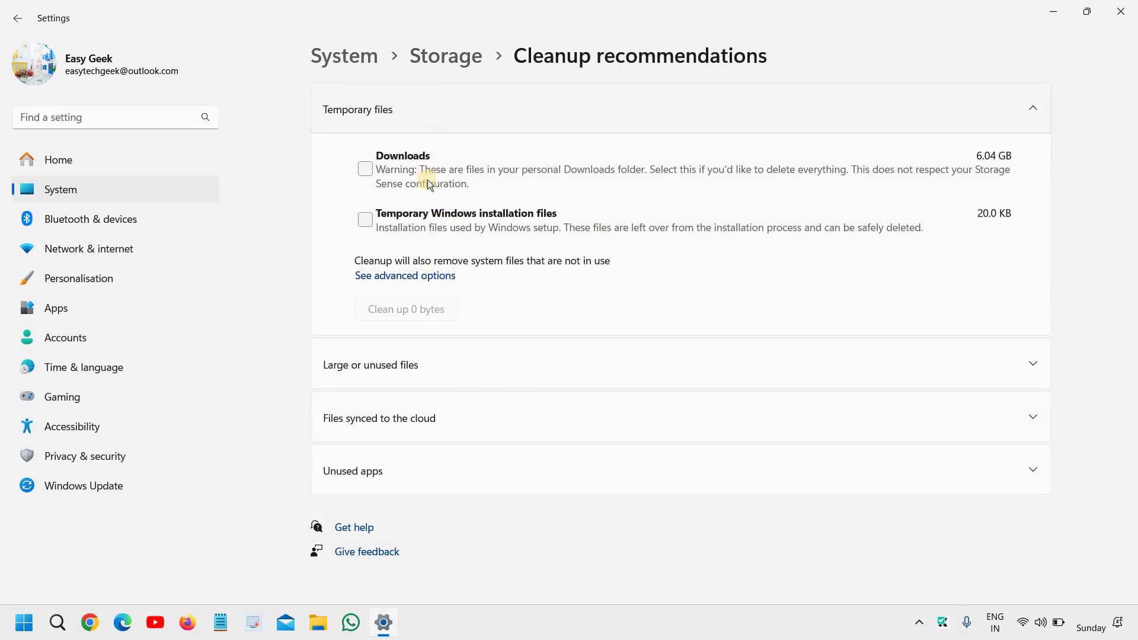
click(1120, 11)
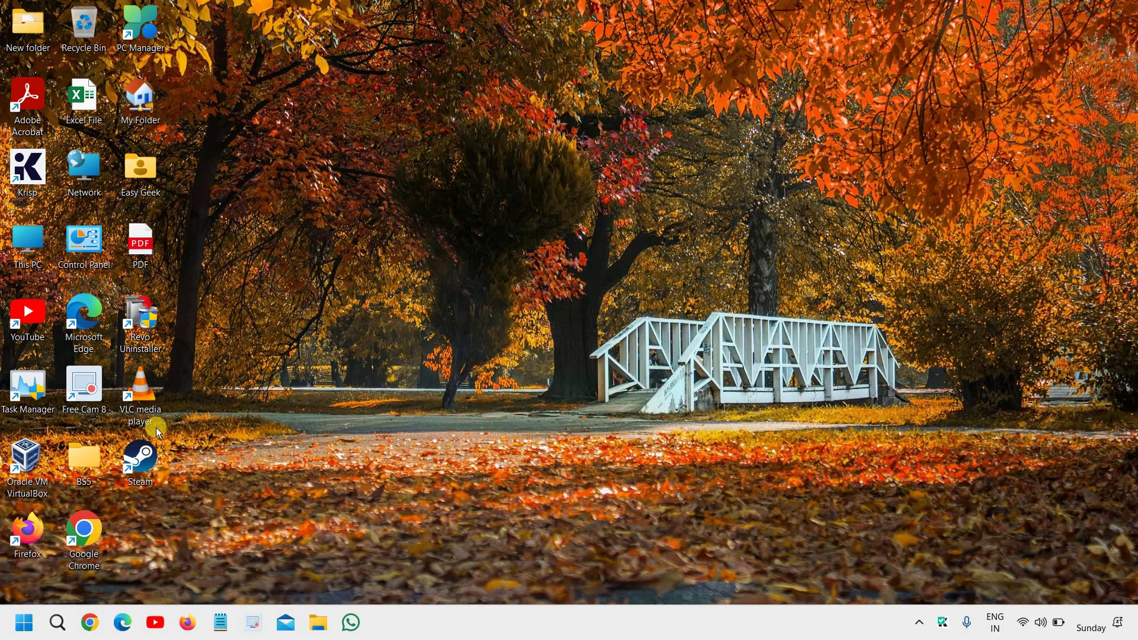
Step: Launch Disk Cleanup for drive C by running cleanmgr from the Run dialog
right_click(26, 626)
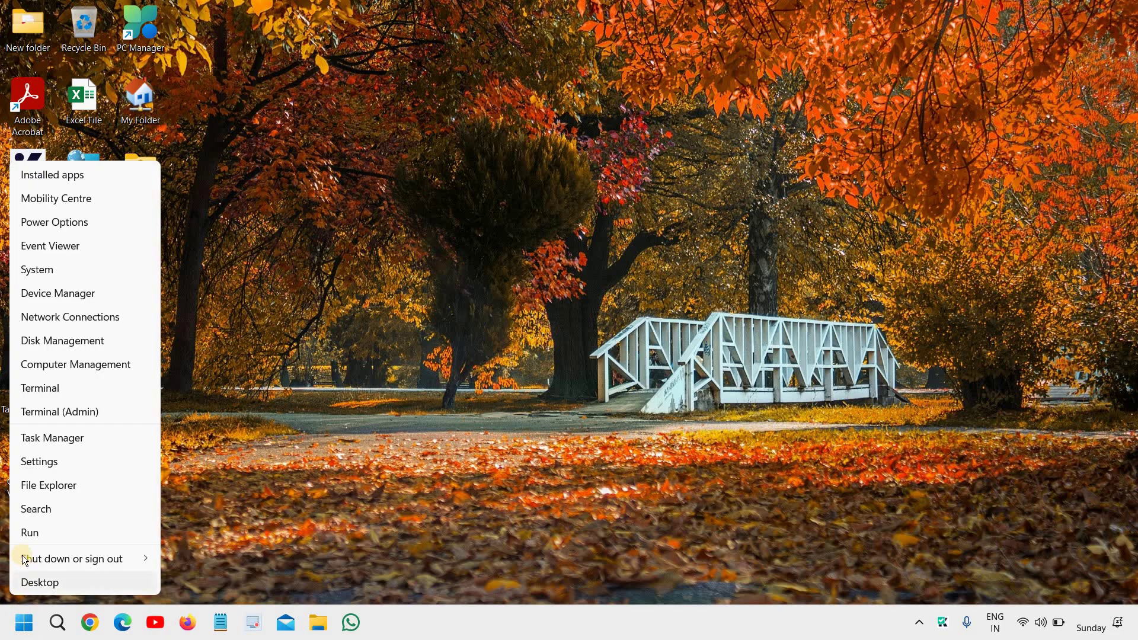
click(36, 532)
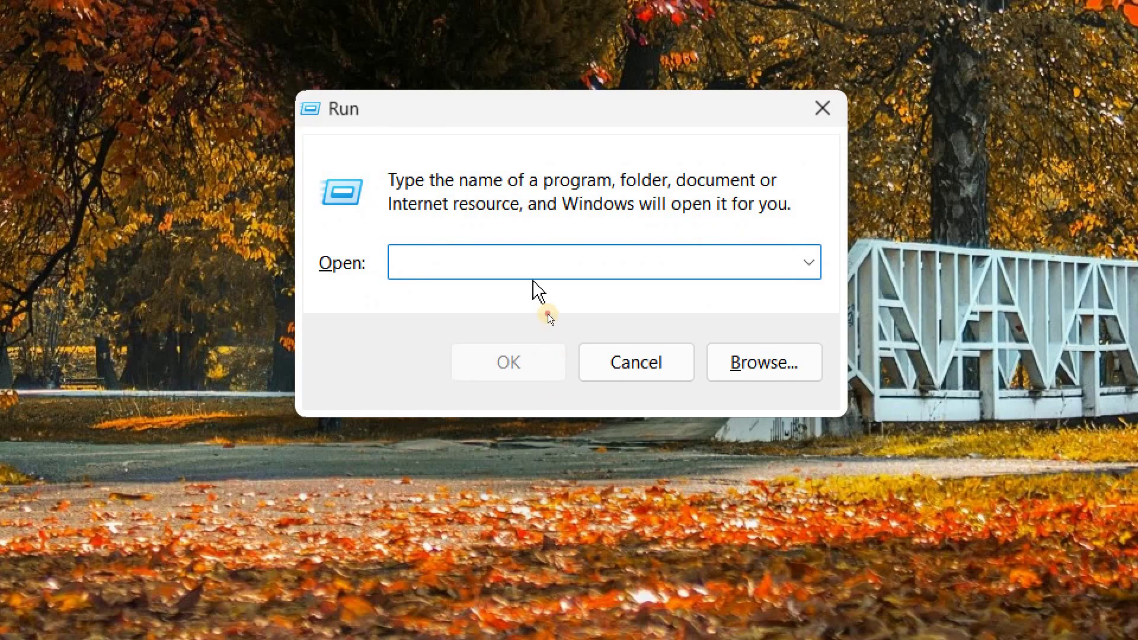
text(clea)
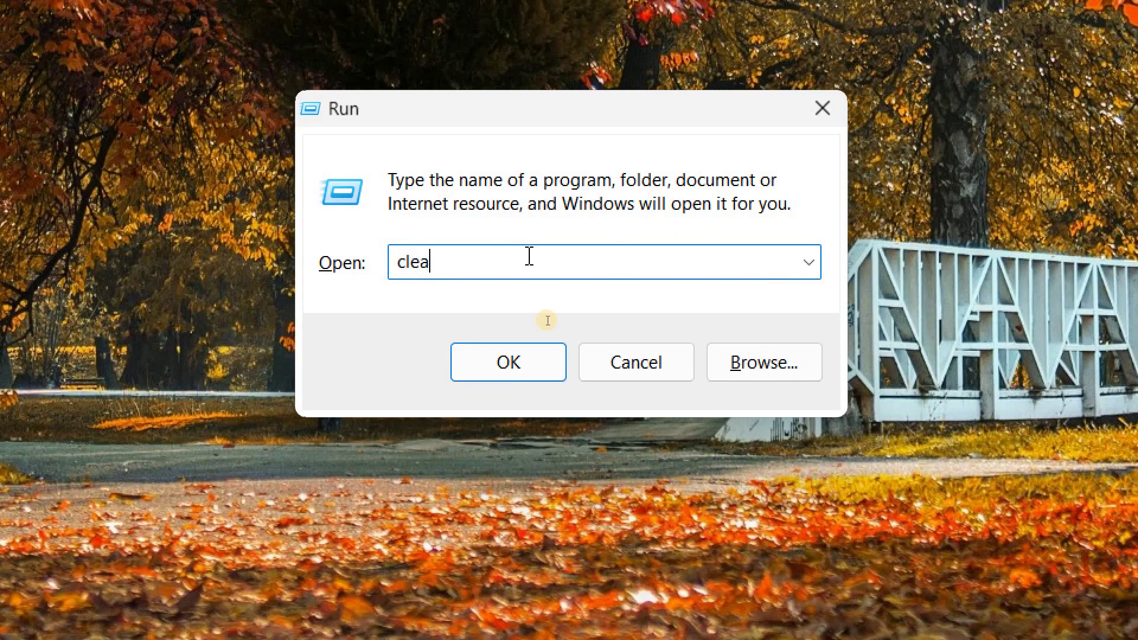
text(nmgr)
click(519, 375)
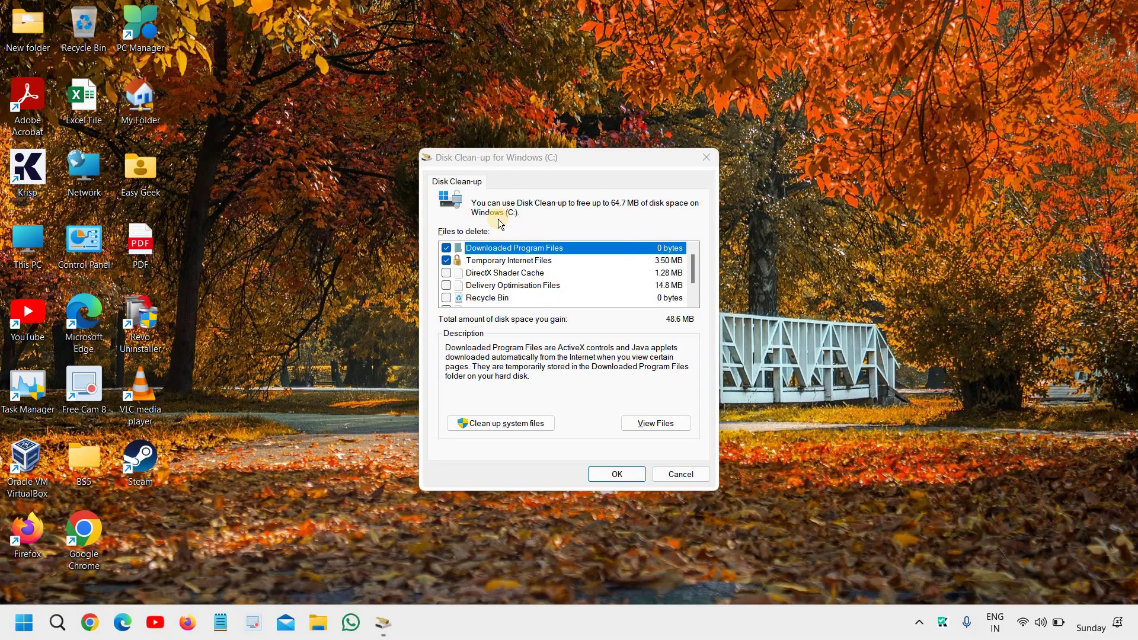
Step: Tick DirectX Shader Cache, Delivery Optimisation Files and Recycle Bin, totalling 64.7 MB
click(448, 273)
click(447, 285)
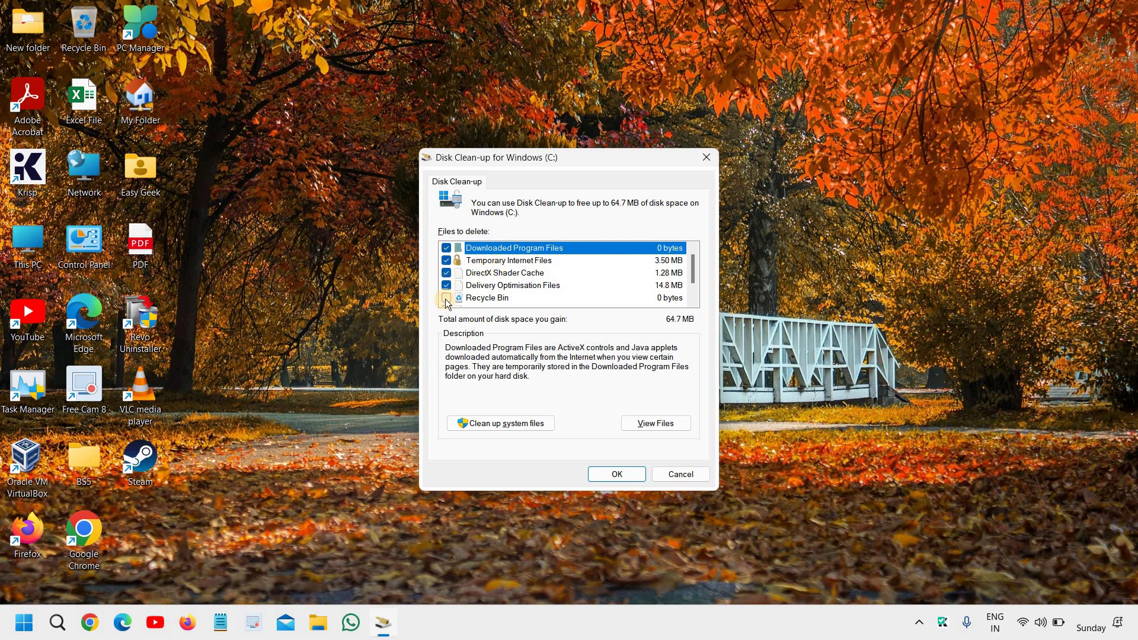
click(446, 298)
scroll(457, 297, down, 1)
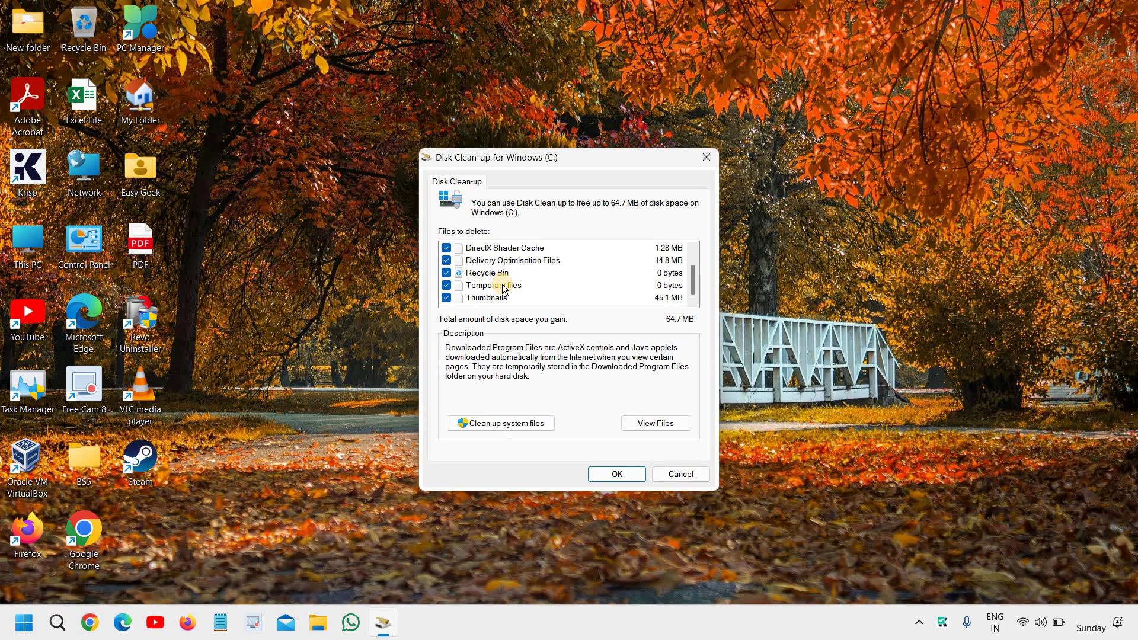
scroll(503, 288, up, 1)
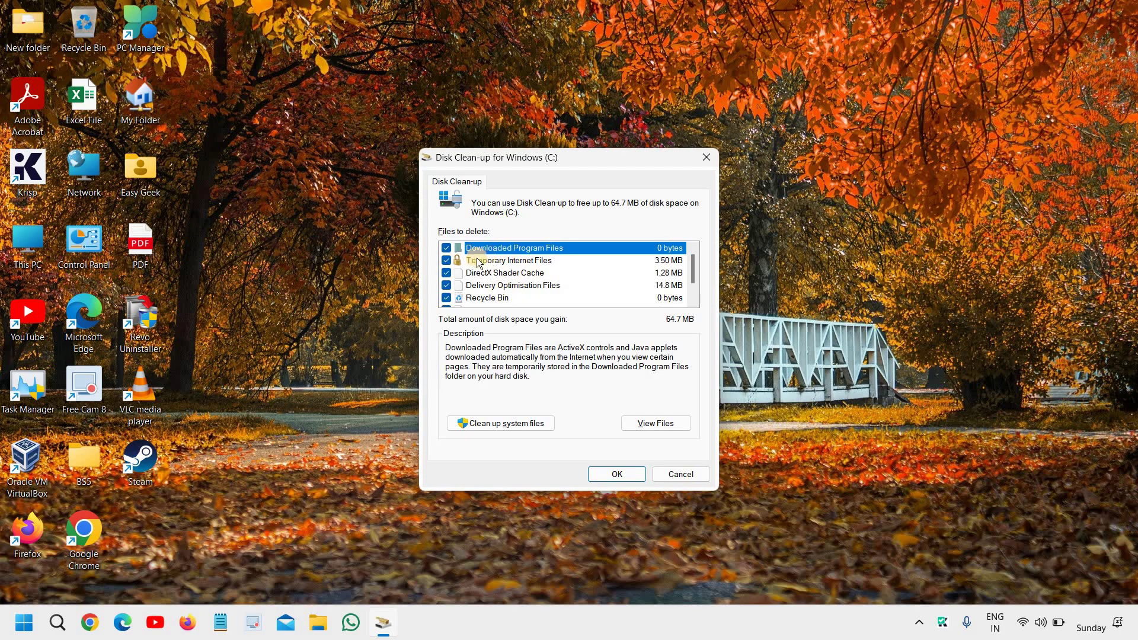
Step: Confirm permanent deletion of the selected files and let Disk Cleanup finish
click(627, 469)
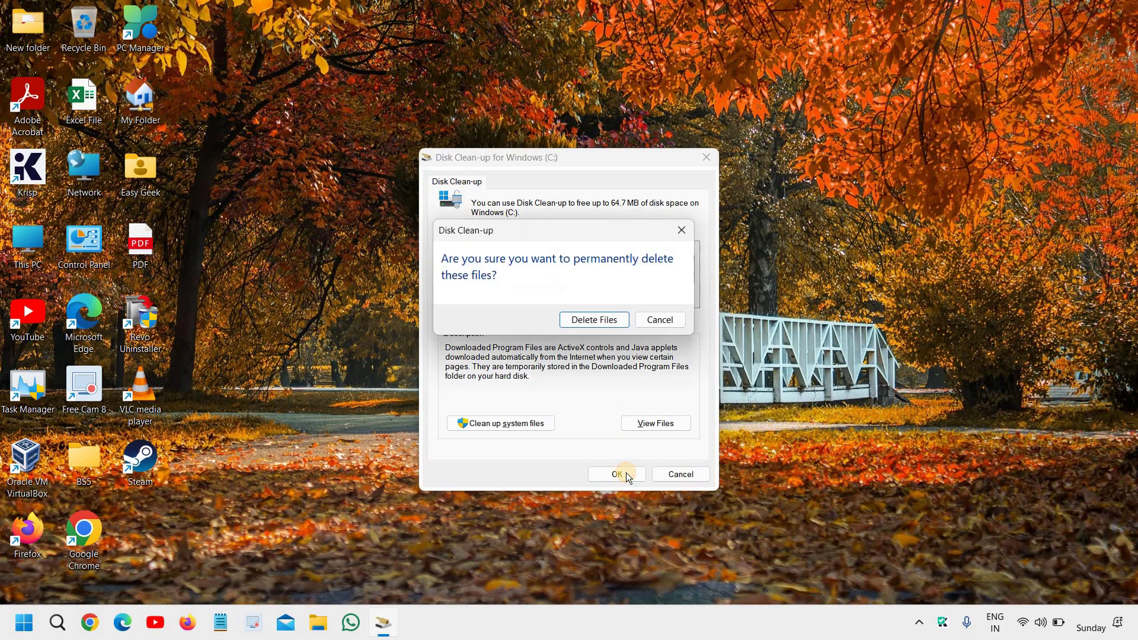
click(602, 323)
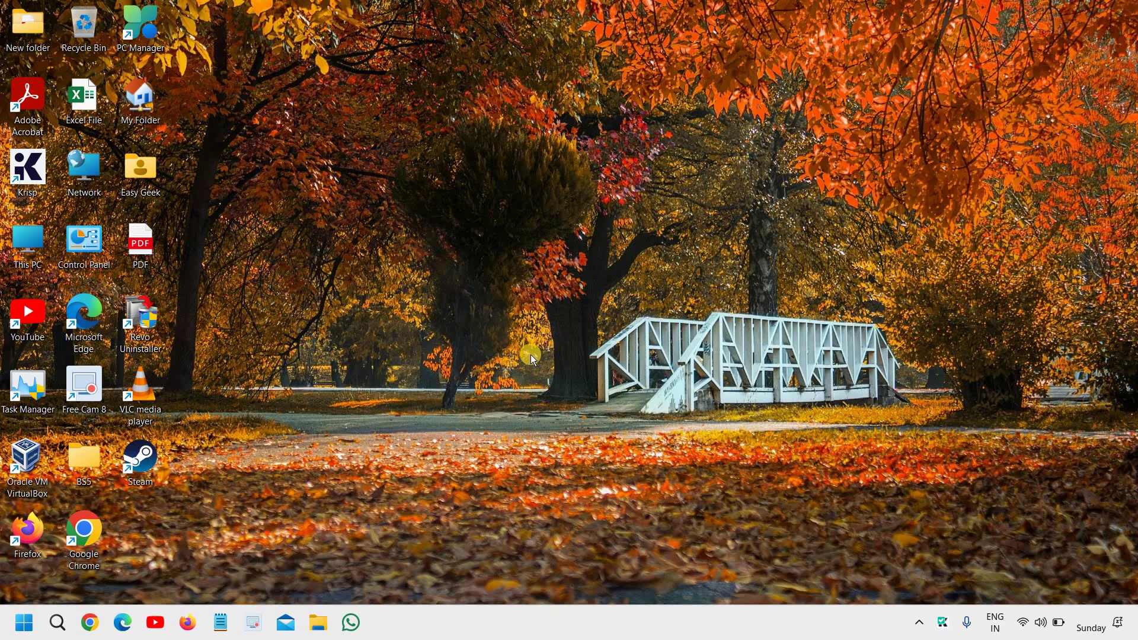
Step: Launch Task Manager from the Start quick-link menu, show Startup apps, and maximize it
right_click(28, 627)
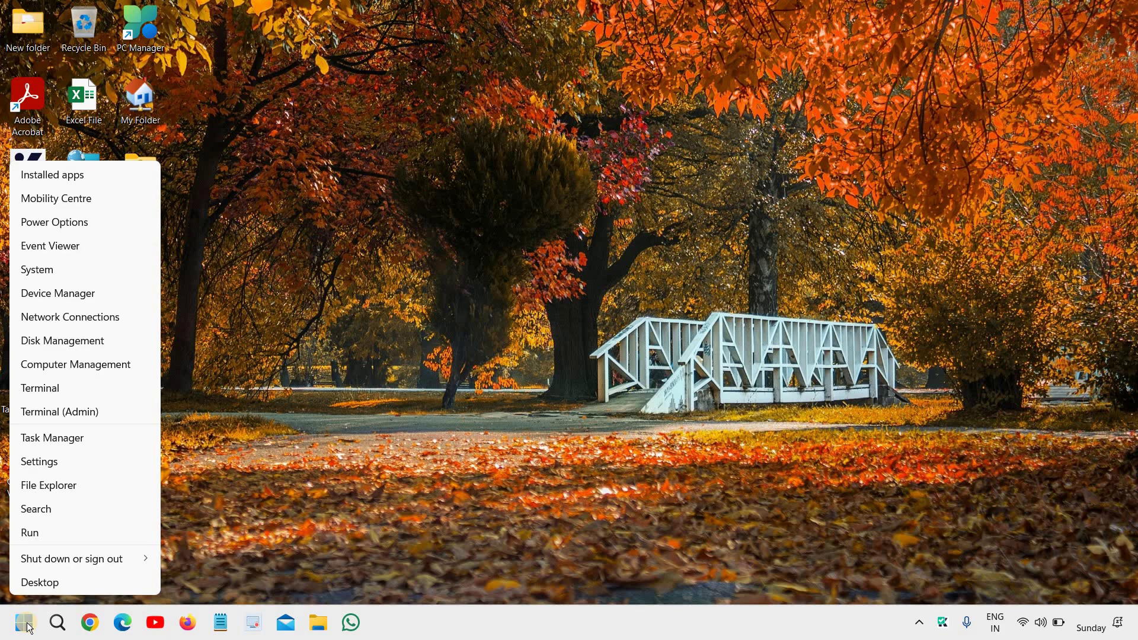
click(83, 436)
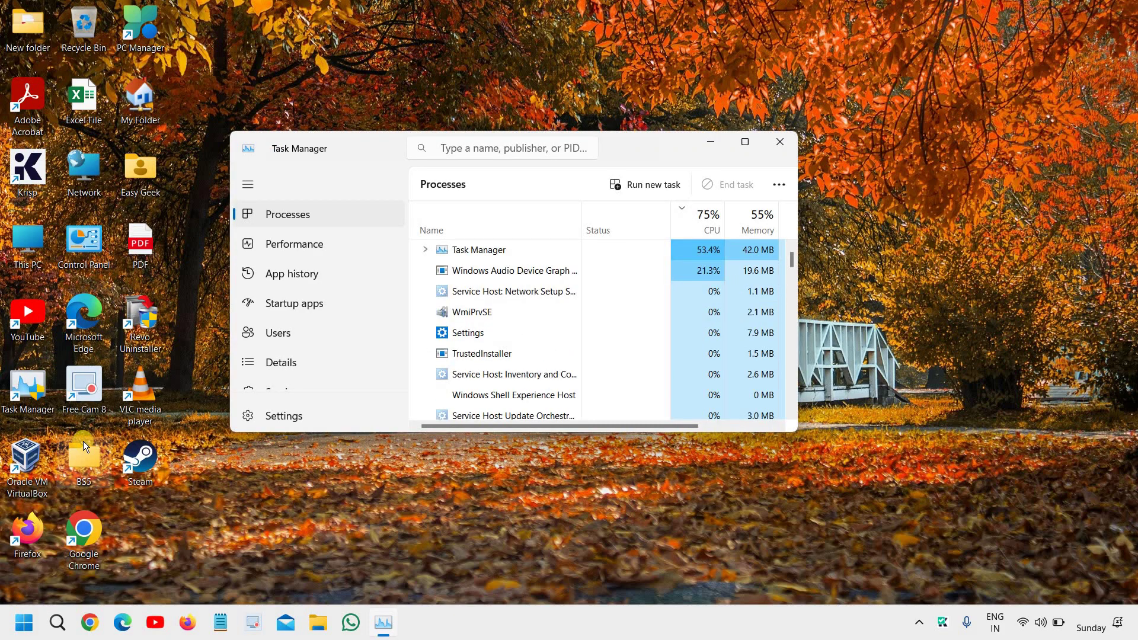
click(296, 307)
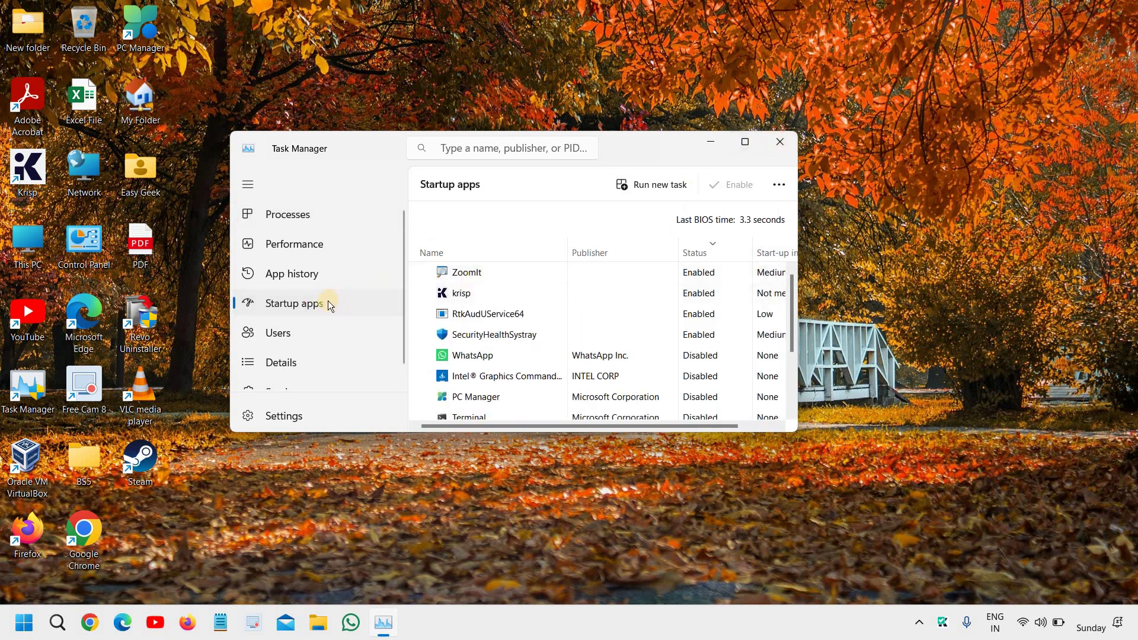
click(748, 143)
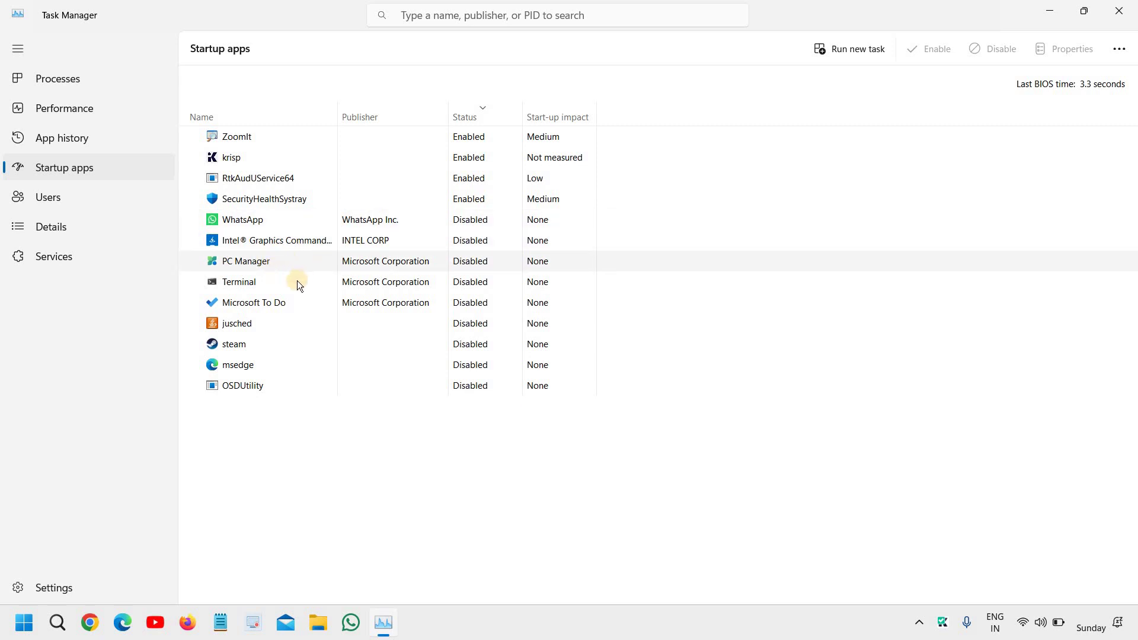
right_click(243, 346)
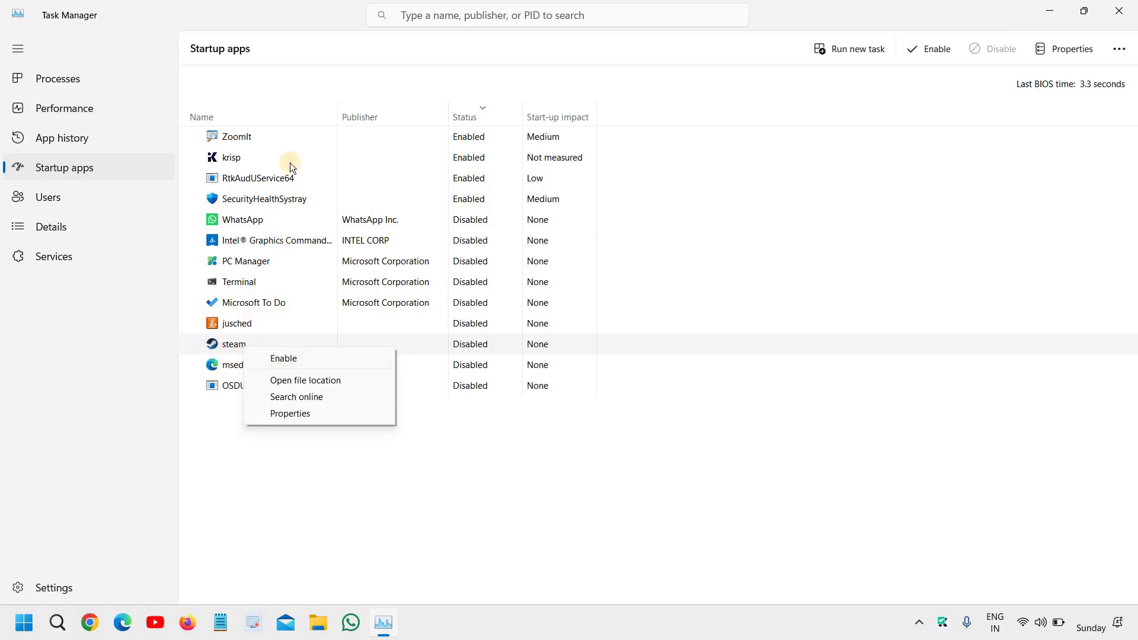
click(260, 270)
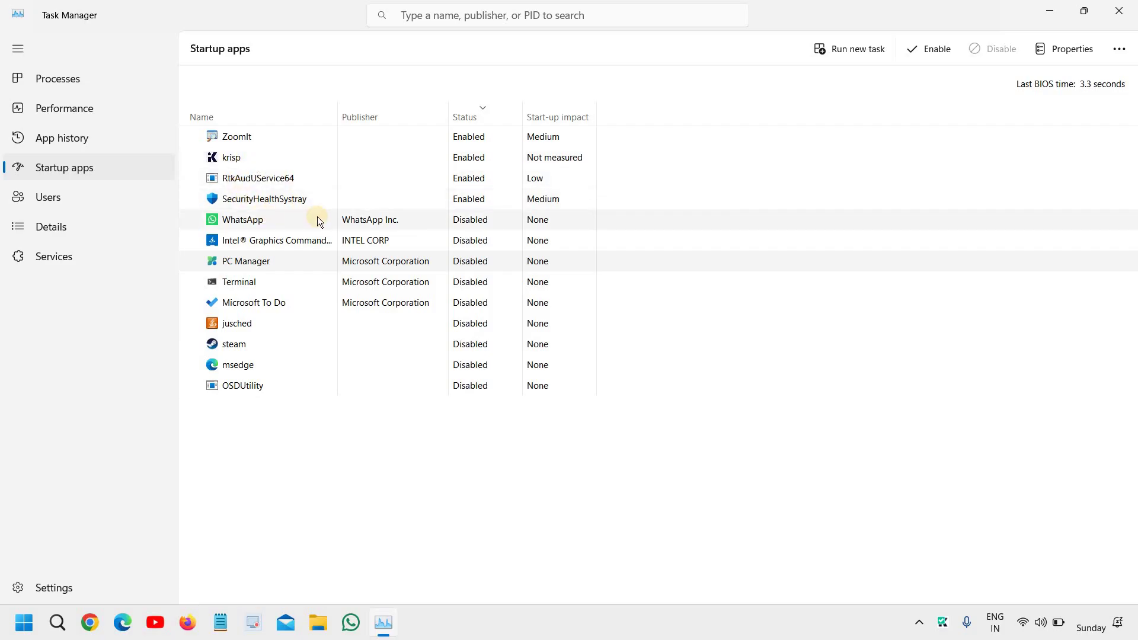
click(258, 224)
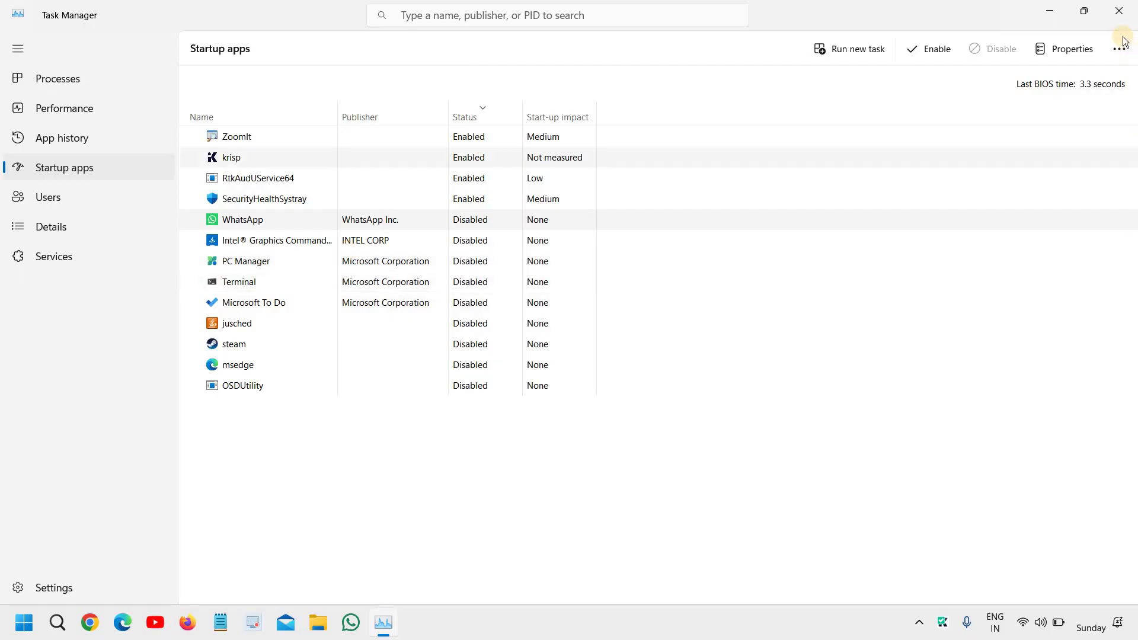
Step: Close Task Manager to return to the desktop
click(1110, 22)
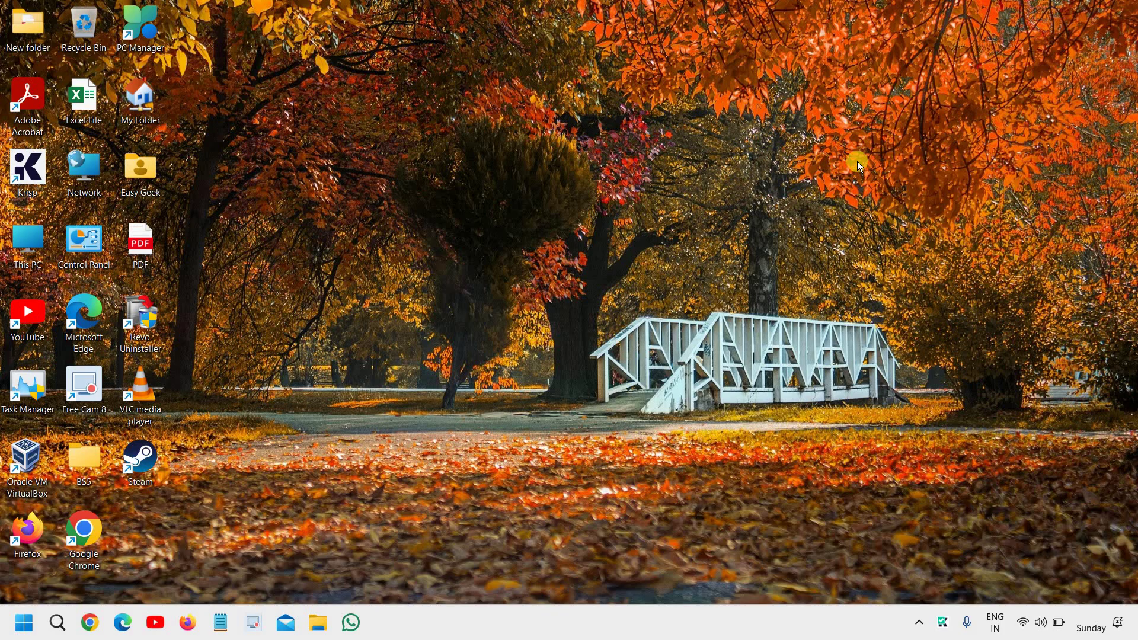